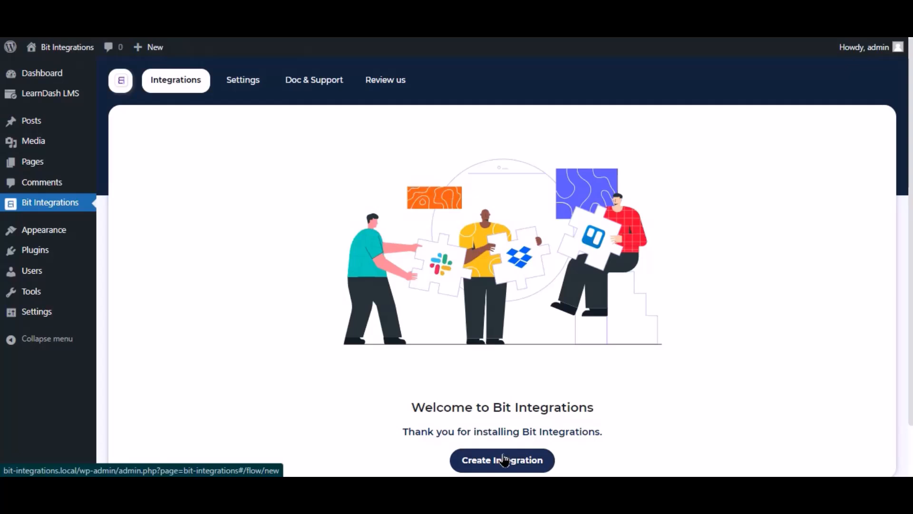
Step: Create a new integration and choose LearnDash LMS as its trigger
{"action": "left_click", "coordinate": [531, 462]}
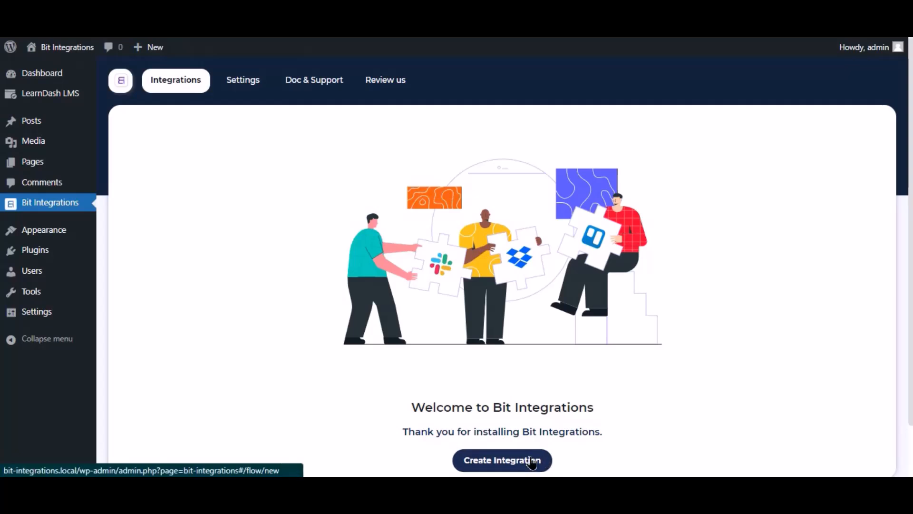
{"action": "type", "text": "ler"}
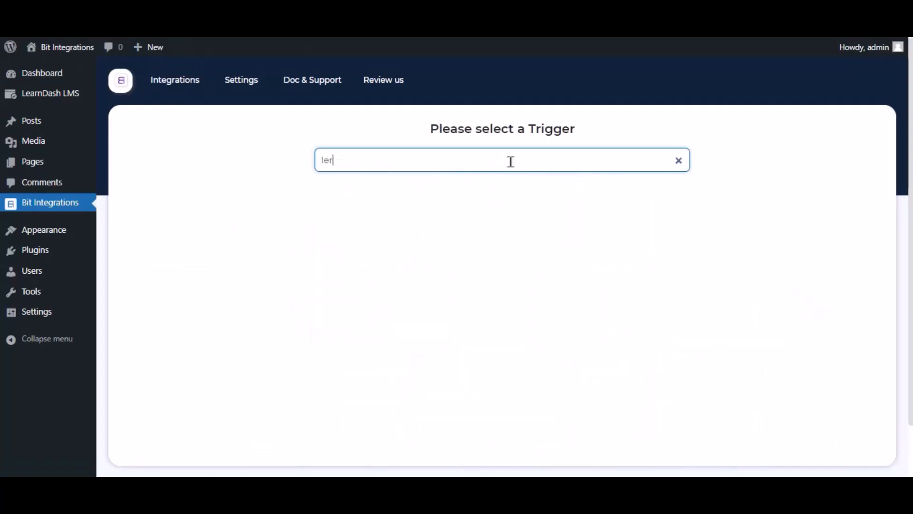
{"action": "key", "text": "BackSpace"}
{"action": "type", "text": "ar"}
{"action": "left_click", "coordinate": [519, 223]}
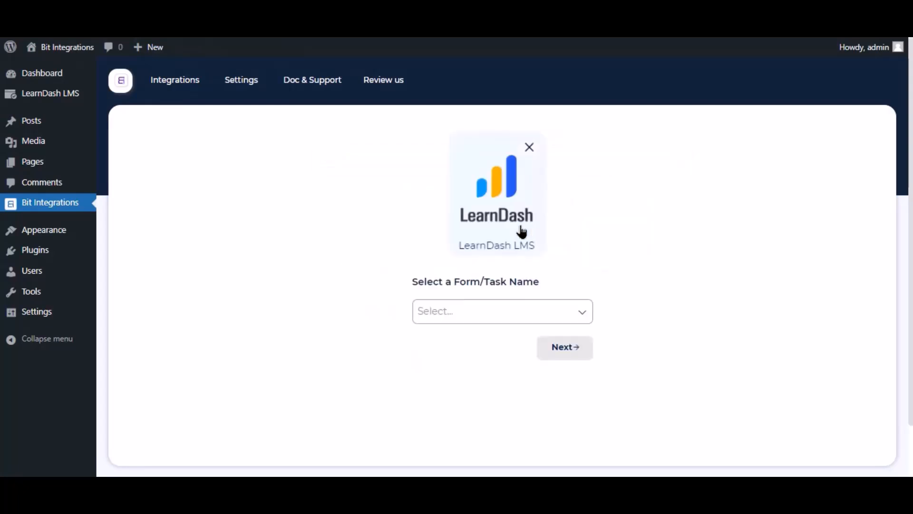
Step: Select the LearnDash LMS task and its option for the trigger, and continue to the action selection
{"action": "left_click", "coordinate": [486, 317]}
{"action": "left_click", "coordinate": [475, 336]}
{"action": "left_click", "coordinate": [457, 369]}
{"action": "left_click", "coordinate": [459, 265]}
{"action": "left_click", "coordinate": [571, 402]}
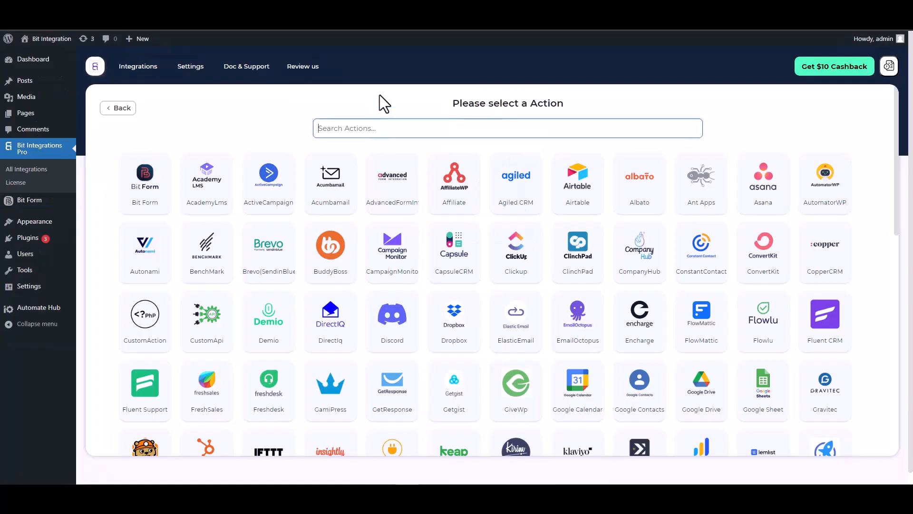
Step: Choose ConstantContact as the action and open the linked Constant Contact application page for the client credentials
{"action": "type", "text": "con"}
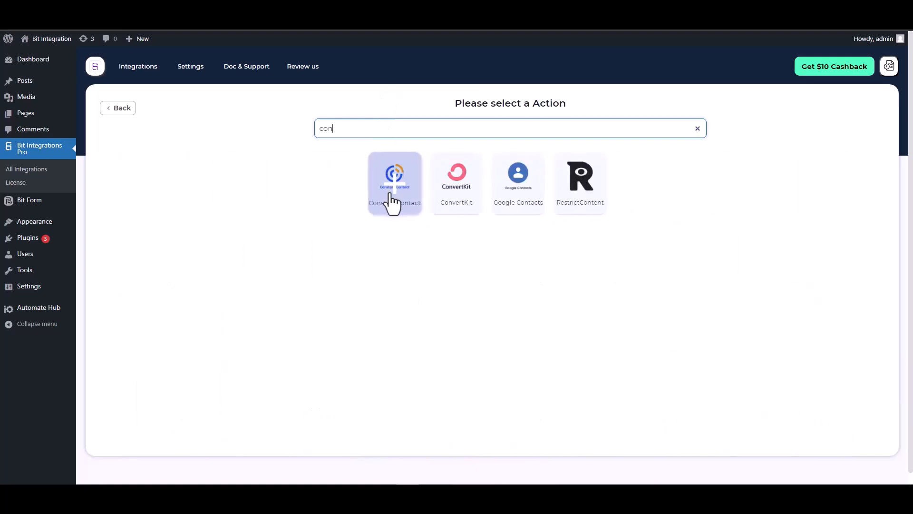
{"action": "left_click", "coordinate": [391, 202]}
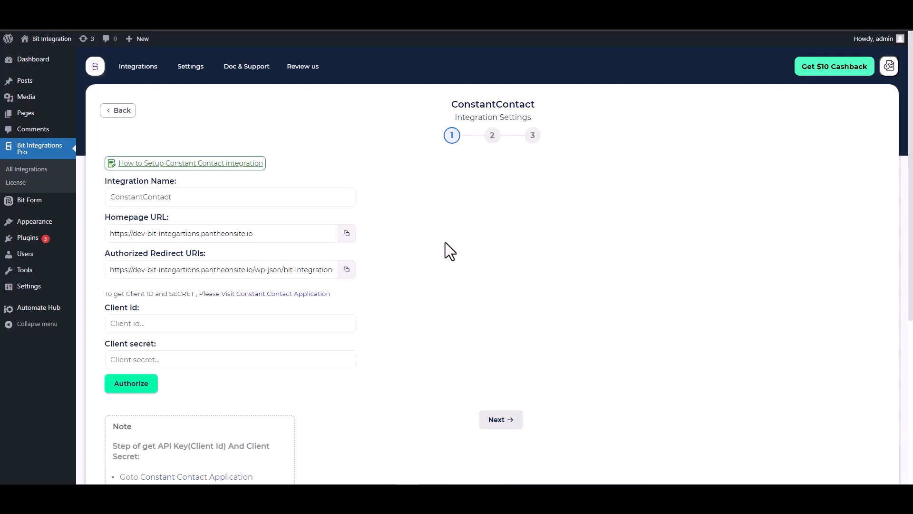
{"action": "scroll", "coordinate": [456, 223], "scroll_direction": "down", "scroll_amount": 2}
{"action": "left_click", "coordinate": [297, 233]}
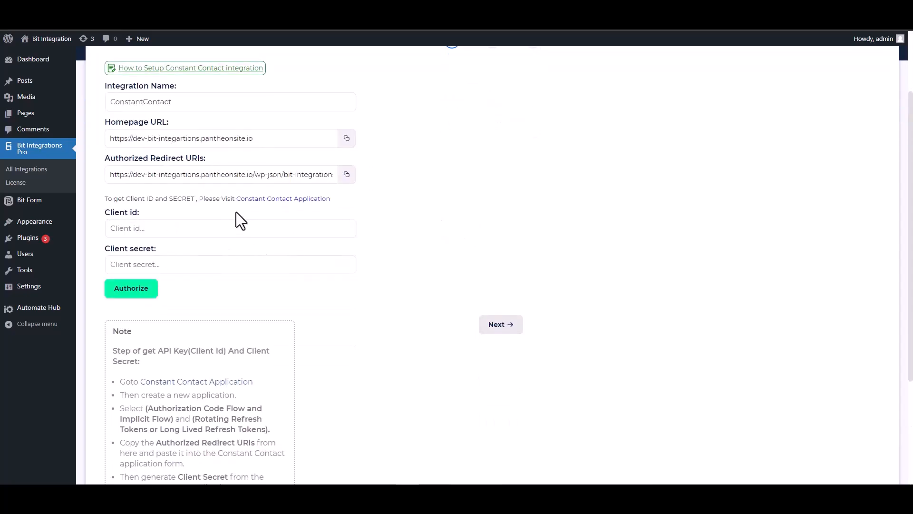
{"action": "left_click", "coordinate": [276, 200]}
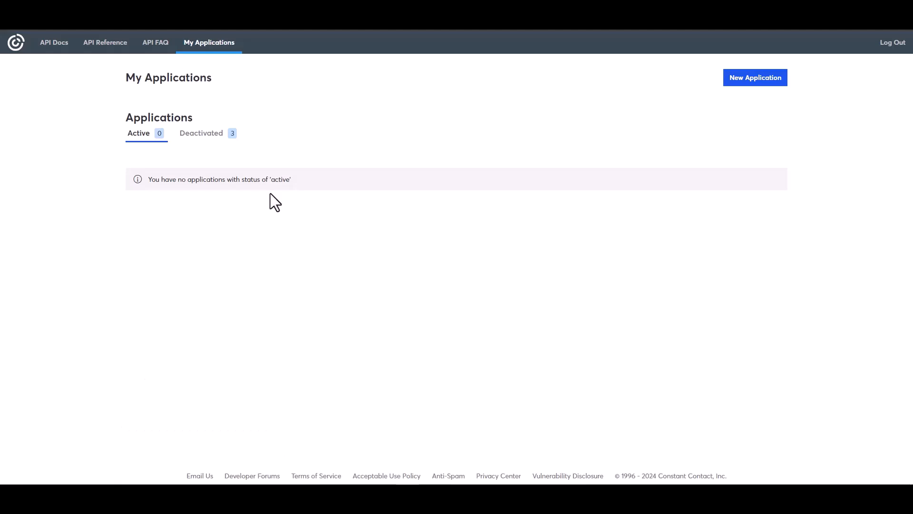
Step: Create a new Constant Contact application named Bit Integrations with Authorization Code and Implicit Flow and Long Lived Refresh Tokens
{"action": "left_click", "coordinate": [782, 84]}
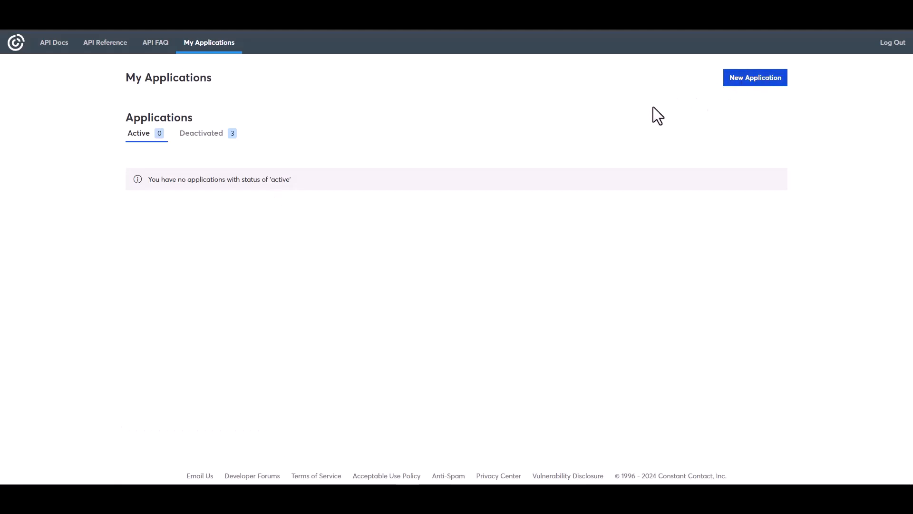
{"action": "left_click", "coordinate": [366, 180]}
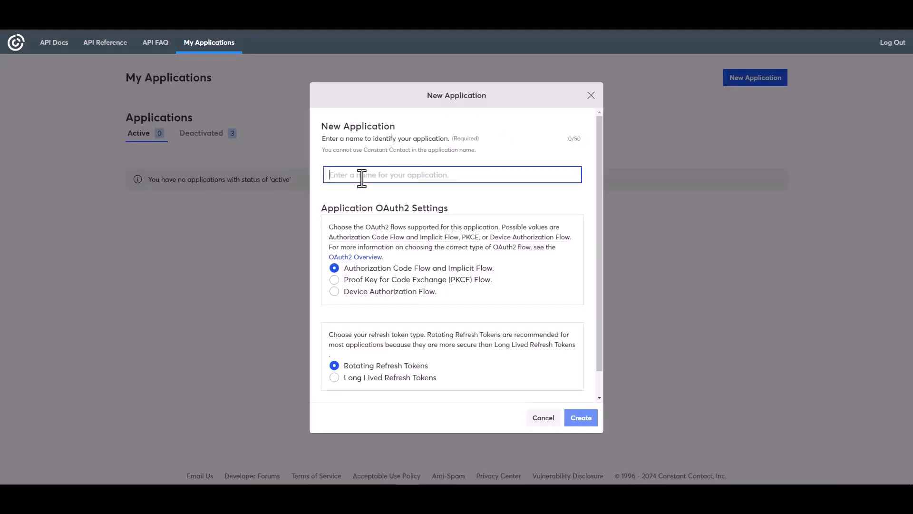
{"action": "type", "text": "B"}
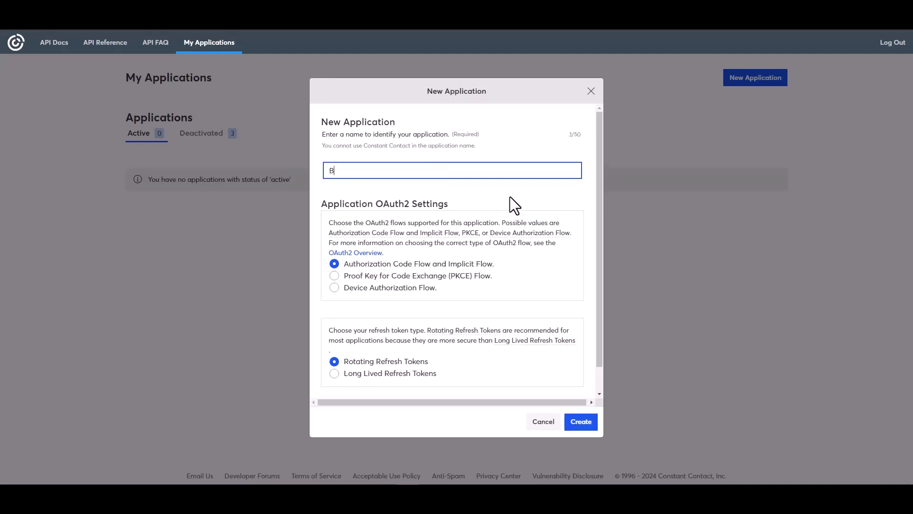
{"action": "type", "text": "it Integrations"}
{"action": "left_click", "coordinate": [349, 375]}
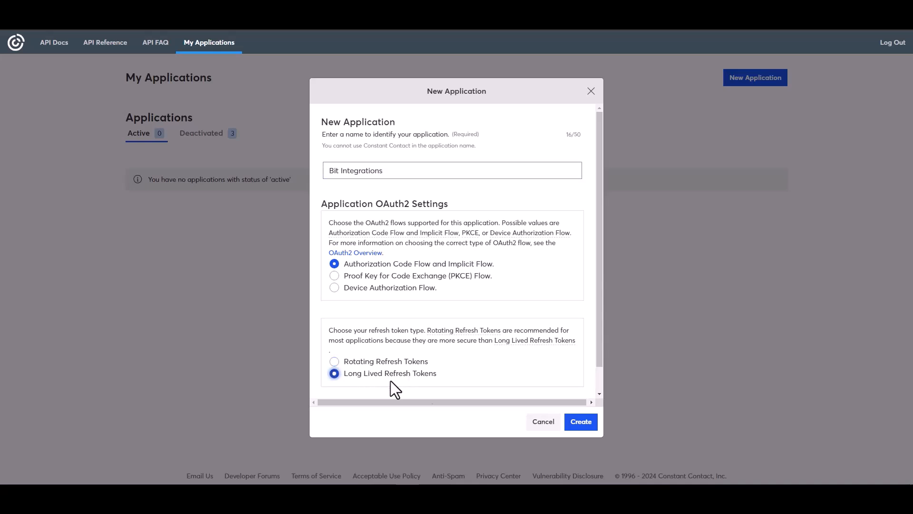
{"action": "left_click", "coordinate": [581, 422]}
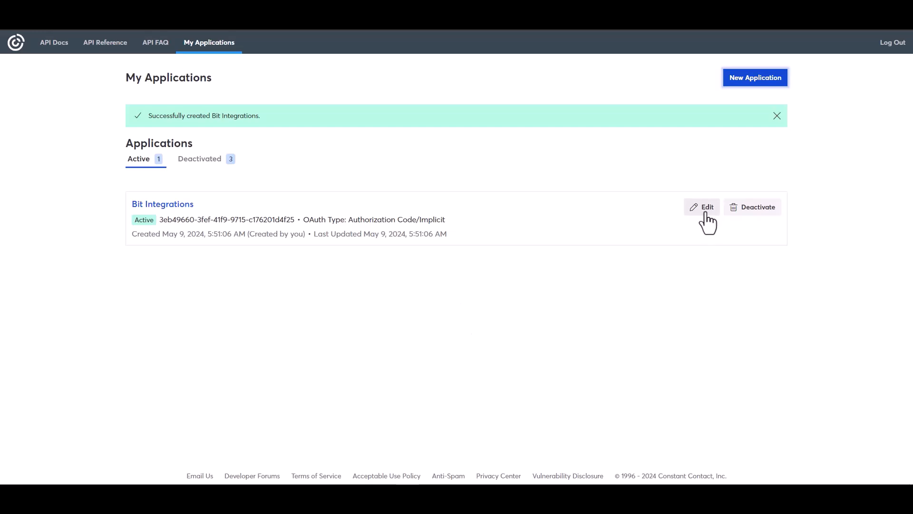
{"action": "left_click", "coordinate": [706, 209]}
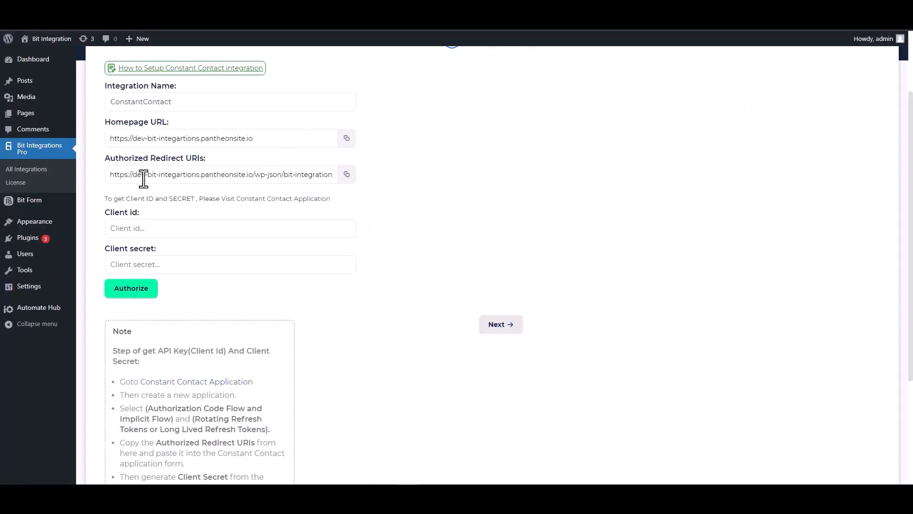
{"action": "left_click", "coordinate": [350, 179]}
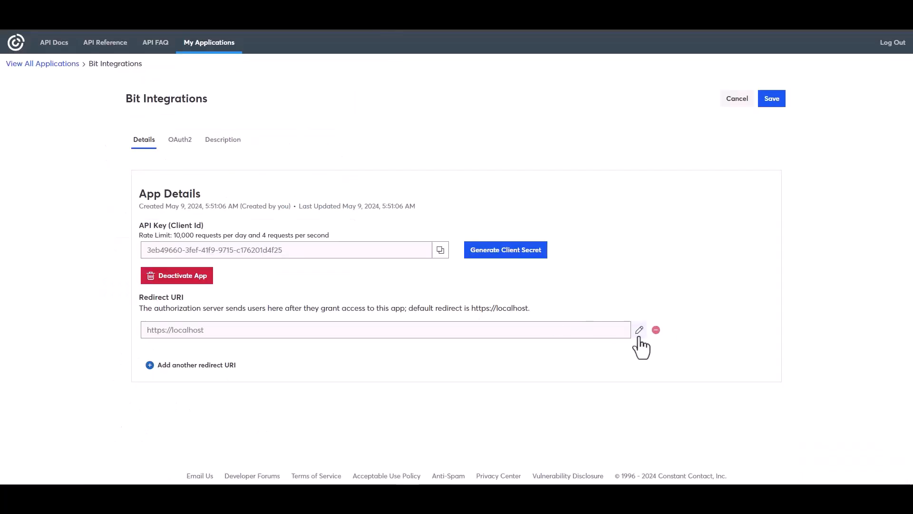
{"action": "left_click", "coordinate": [639, 329]}
{"action": "triple_click", "coordinate": [387, 260]}
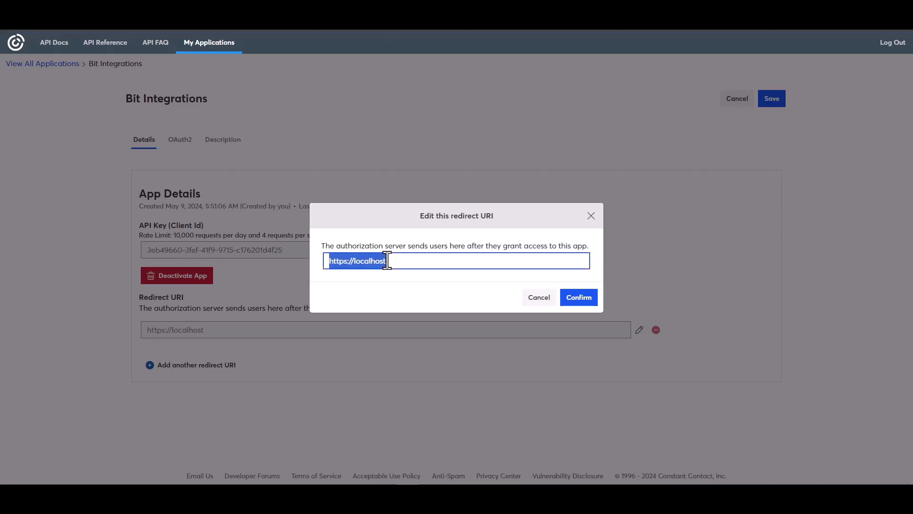
{"action": "key", "text": "ctrl+v"}
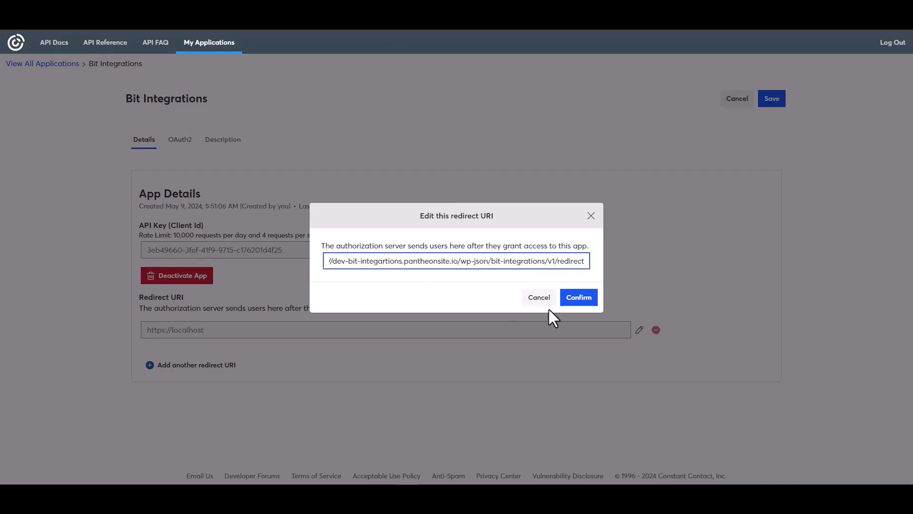
{"action": "left_click", "coordinate": [579, 297]}
Step: Copy the application's API key into the Client id field of the ConstantContact integration settings
{"action": "left_click", "coordinate": [440, 291]}
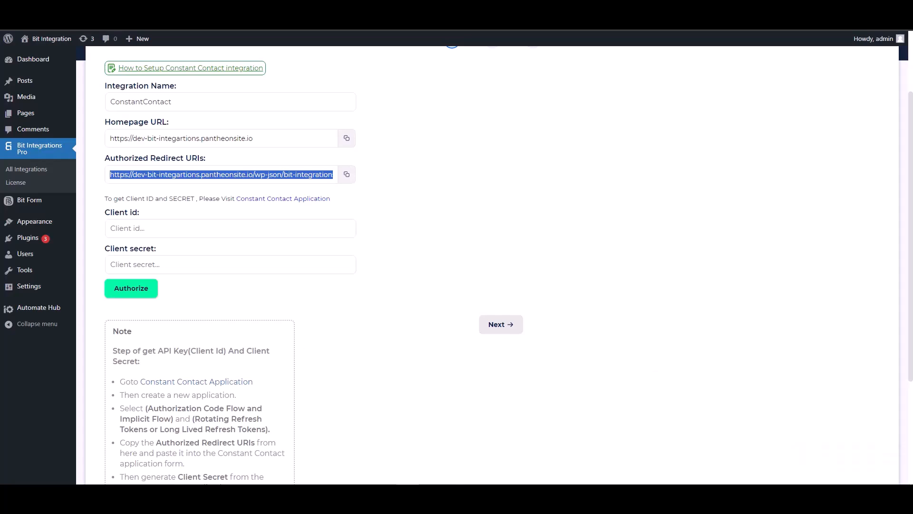
{"action": "left_click", "coordinate": [164, 228]}
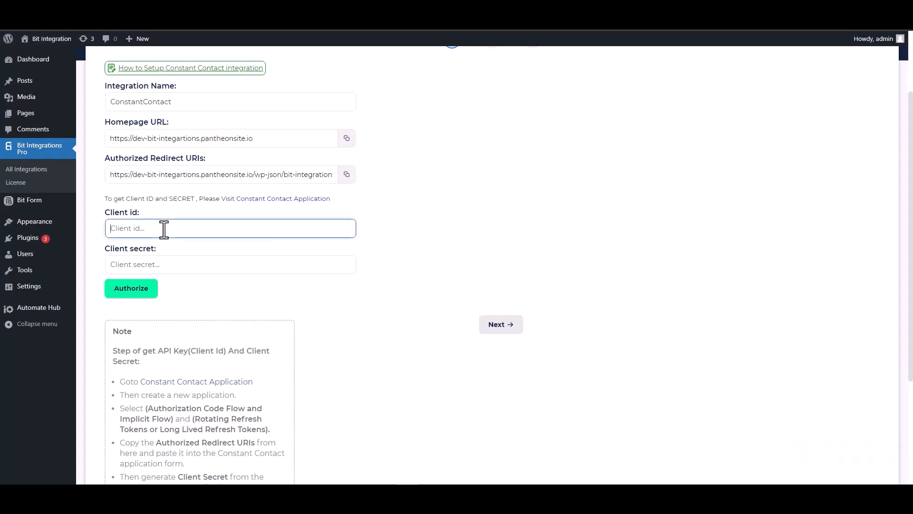
{"action": "key", "text": "ctrl+v"}
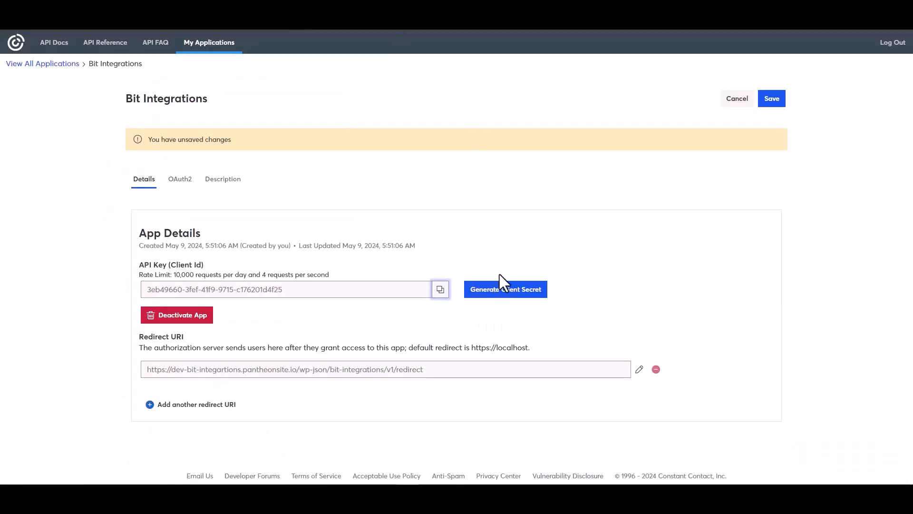
Step: Generate a client secret for the Constant Contact application, copy it, and save the application
{"action": "left_click", "coordinate": [489, 291]}
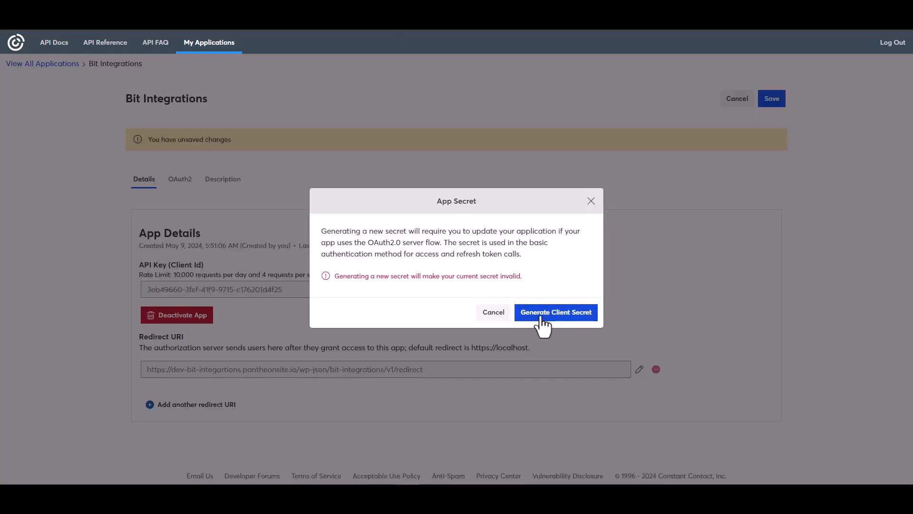
{"action": "left_click", "coordinate": [542, 315]}
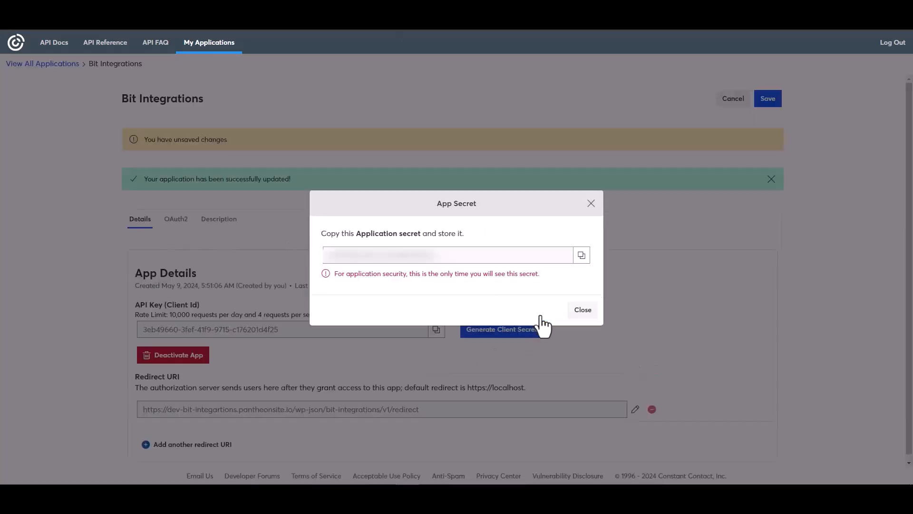
{"action": "left_click", "coordinate": [582, 256]}
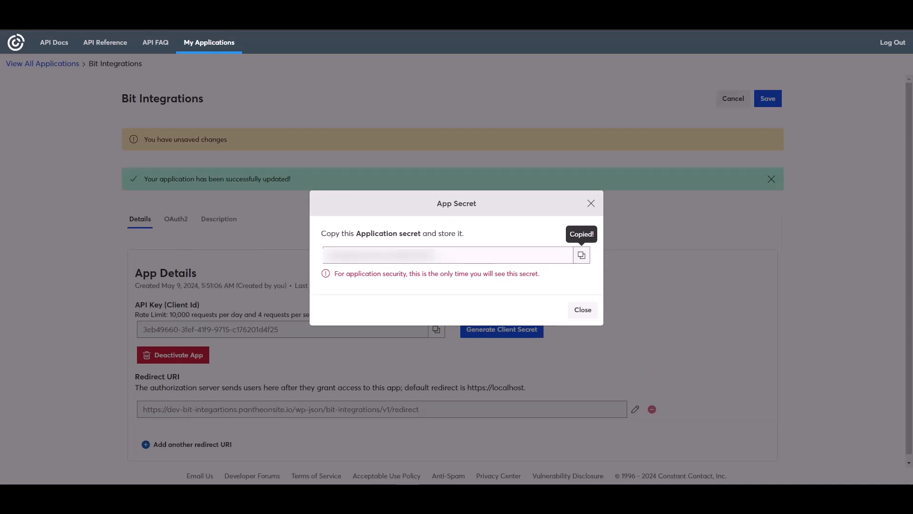
{"action": "left_click", "coordinate": [586, 313]}
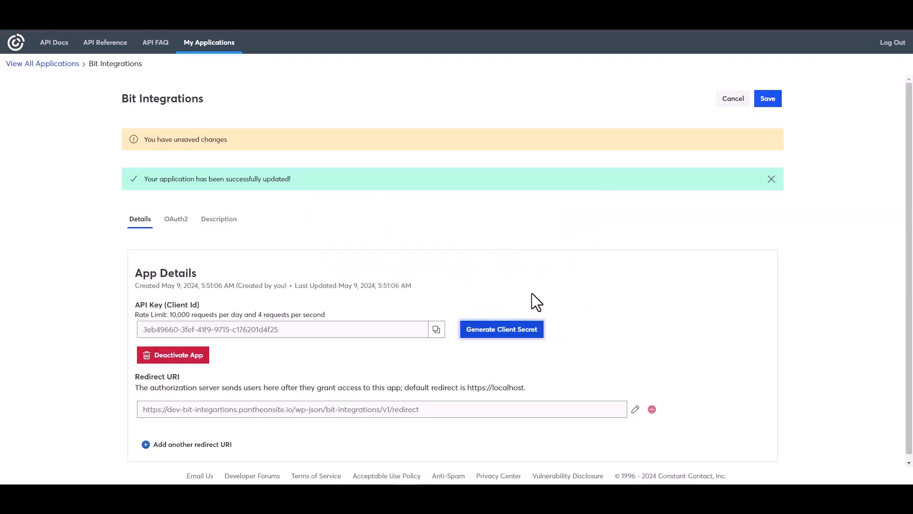
{"action": "left_click", "coordinate": [767, 102]}
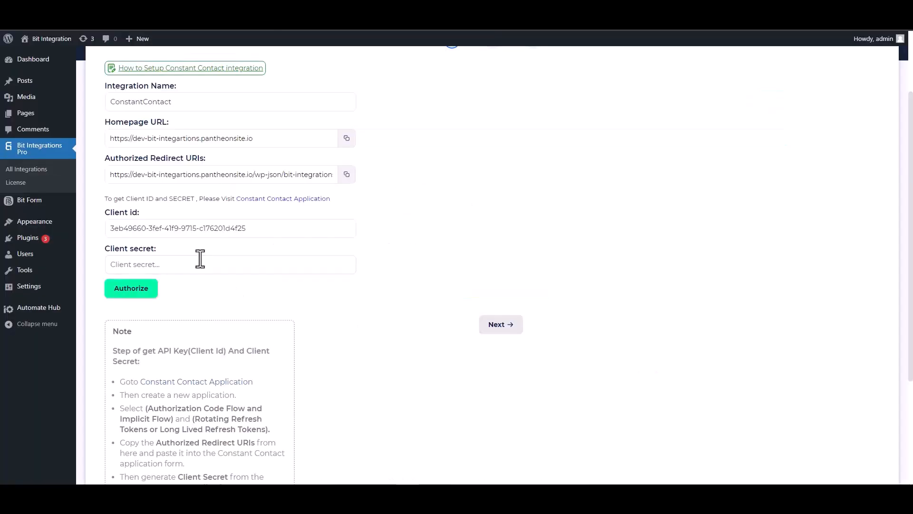
Step: Paste the client secret into the integration settings and authorize the connection, allowing Bit Integrations access to Constant Contact
{"action": "left_click", "coordinate": [184, 261]}
{"action": "key", "text": "ctrl+v"}
{"action": "key", "text": "ctrl+v"}
{"action": "left_click", "coordinate": [131, 299]}
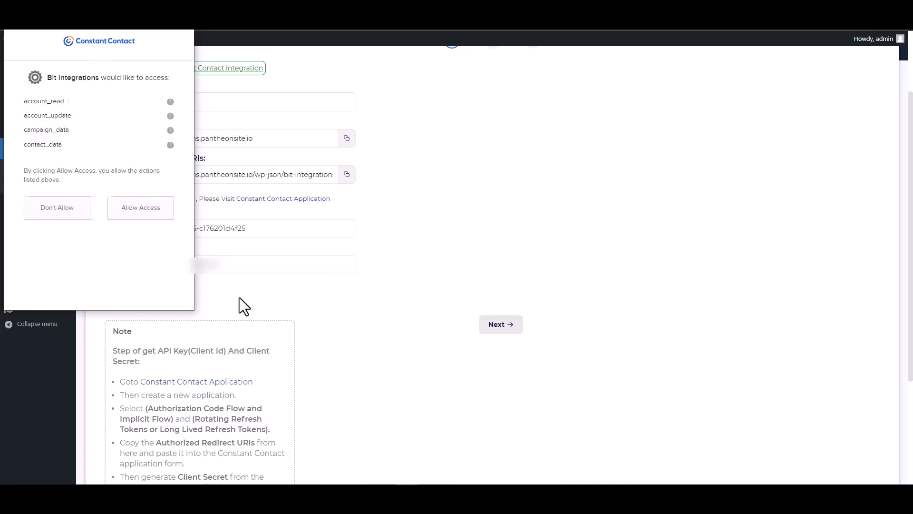
{"action": "left_click", "coordinate": [141, 215]}
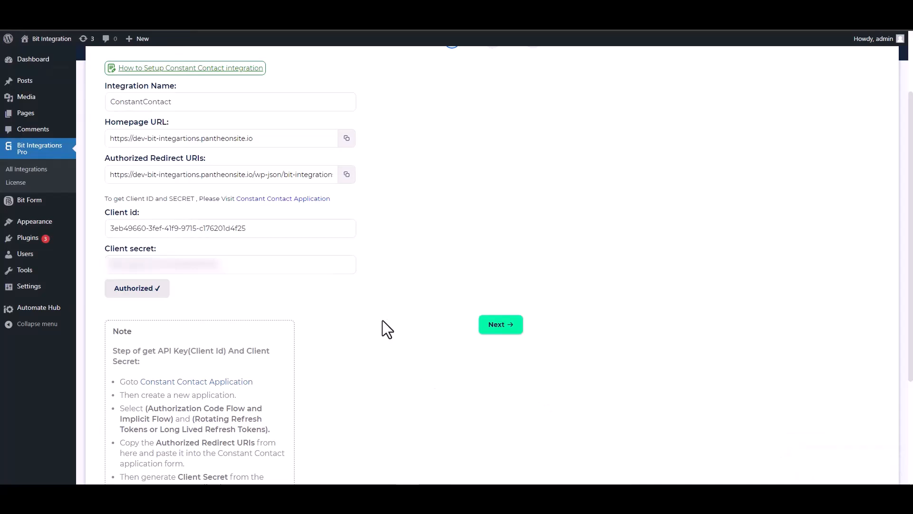
Step: Continue to the second integration step, set the source to Contact, and map the form's Email to the ConstantContact Email field
{"action": "left_click", "coordinate": [499, 330]}
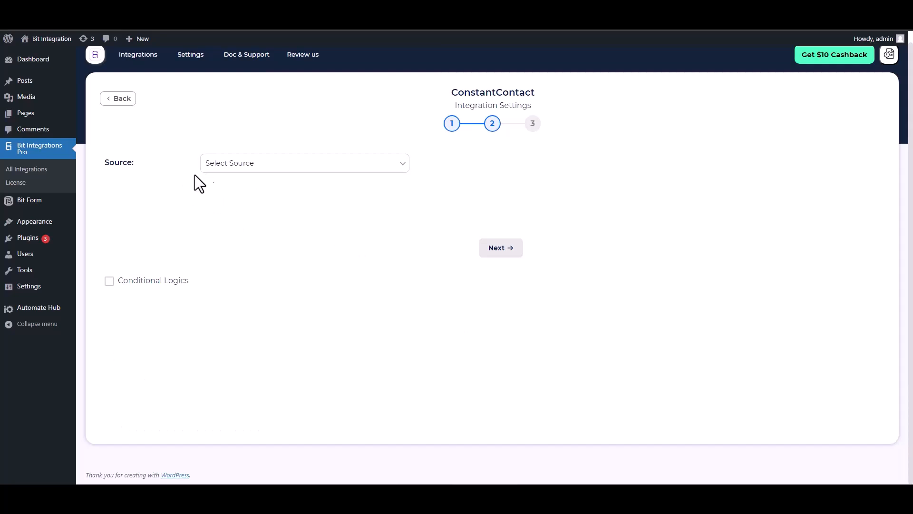
{"action": "left_click", "coordinate": [263, 165]}
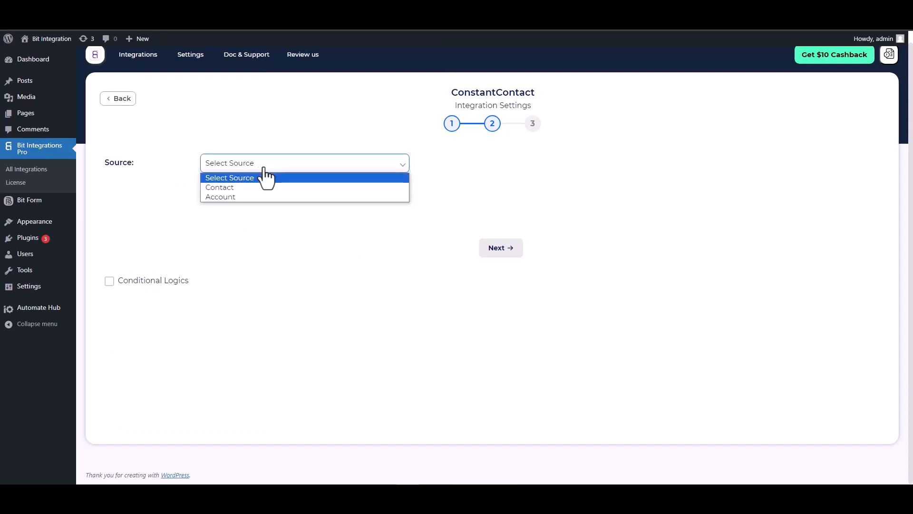
{"action": "left_click", "coordinate": [231, 188]}
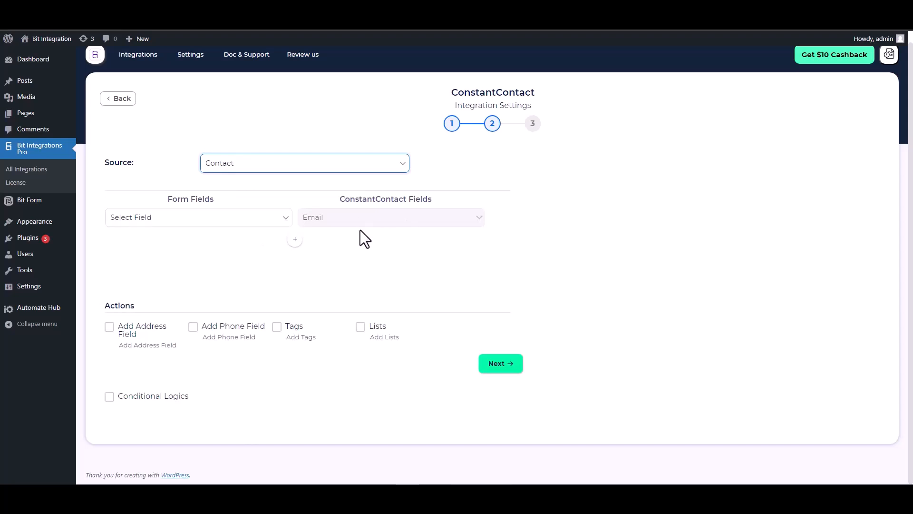
{"action": "left_click", "coordinate": [266, 233]}
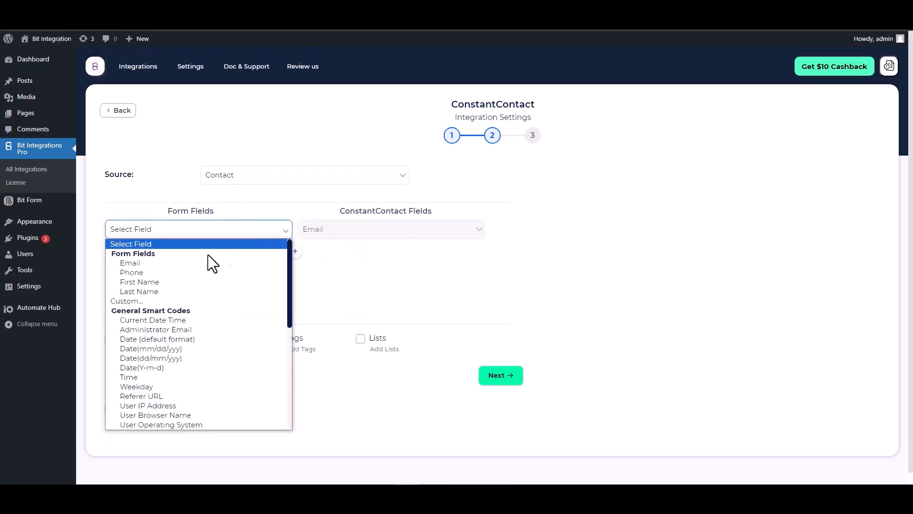
{"action": "left_click", "coordinate": [165, 263]}
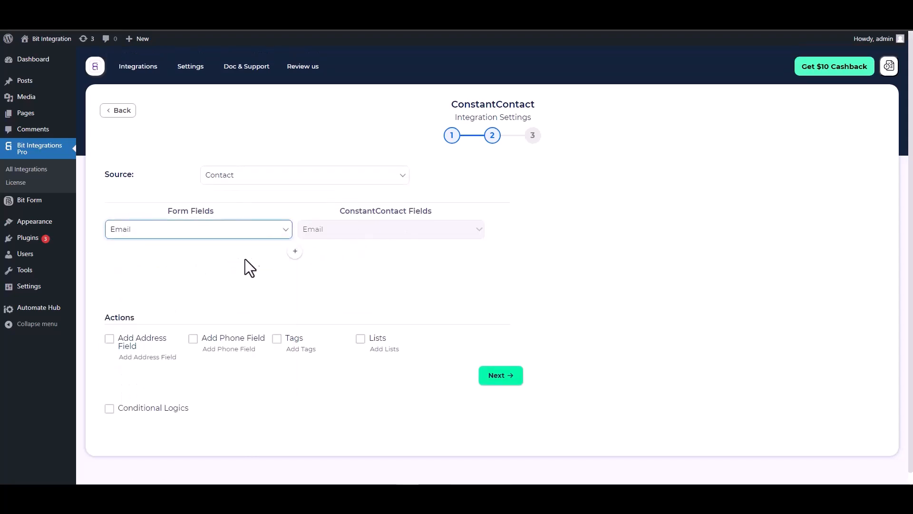
Step: Add a field mapping that links the form's First Name to the ConstantContact First Name field
{"action": "left_click", "coordinate": [295, 251]}
{"action": "left_click", "coordinate": [323, 255]}
{"action": "left_click", "coordinate": [319, 275]}
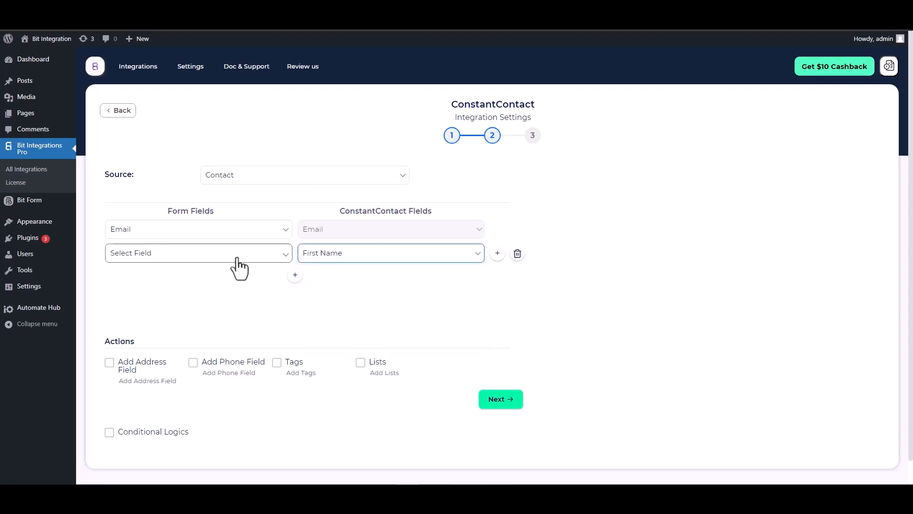
{"action": "left_click", "coordinate": [233, 257]}
{"action": "left_click", "coordinate": [143, 305]}
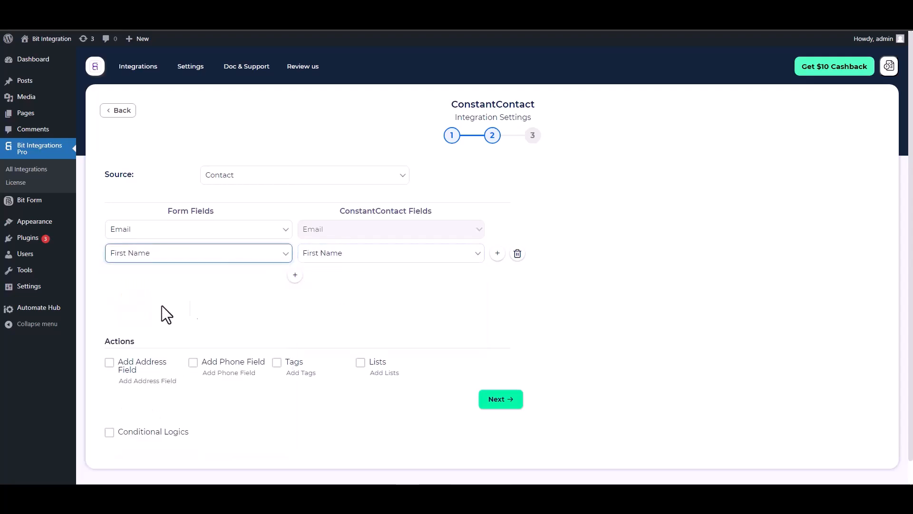
Step: Add a field mapping that links the form's Last Name to the ConstantContact Last Name field
{"action": "left_click", "coordinate": [295, 275]}
{"action": "left_click", "coordinate": [324, 281]}
{"action": "left_click", "coordinate": [321, 310]}
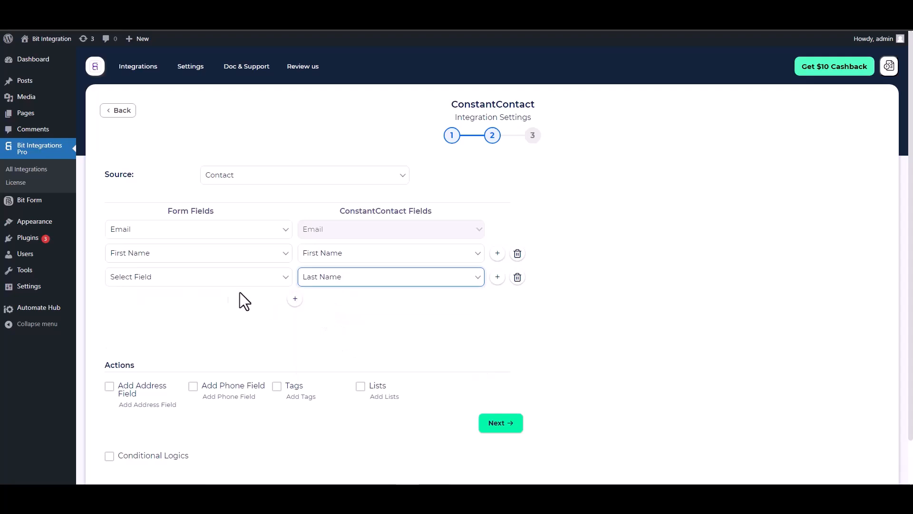
{"action": "left_click", "coordinate": [224, 278]}
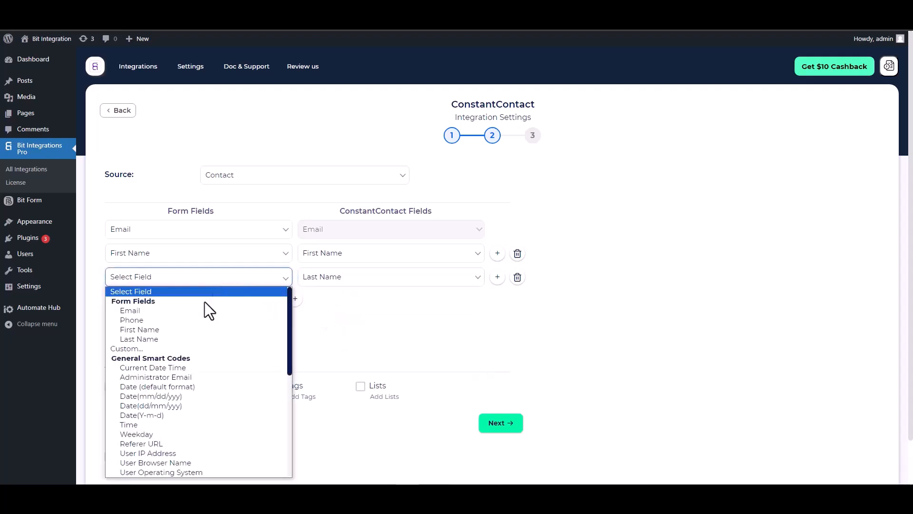
{"action": "left_click", "coordinate": [143, 338]}
Step: Add a field mapping that links the form's Phone to the ConstantContact Phone Number field
{"action": "left_click", "coordinate": [295, 298]}
{"action": "left_click", "coordinate": [322, 302]}
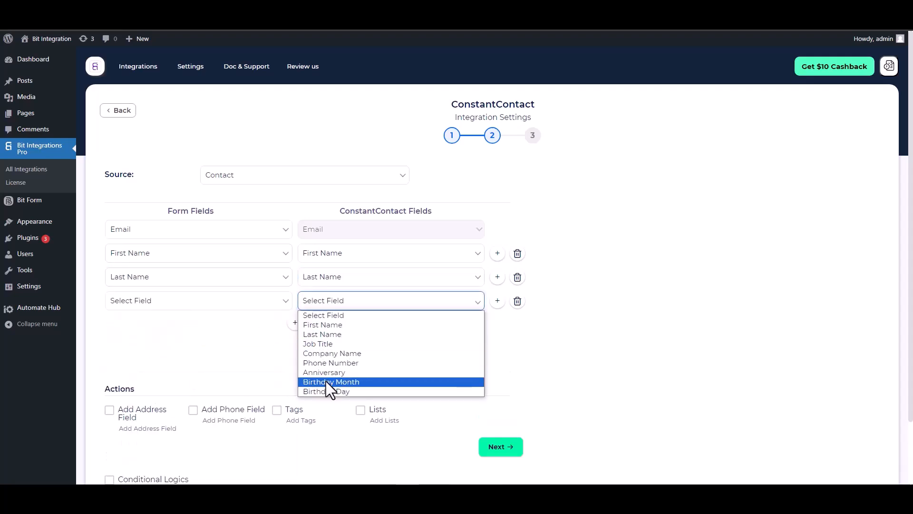
{"action": "left_click", "coordinate": [328, 363]}
{"action": "left_click", "coordinate": [247, 304]}
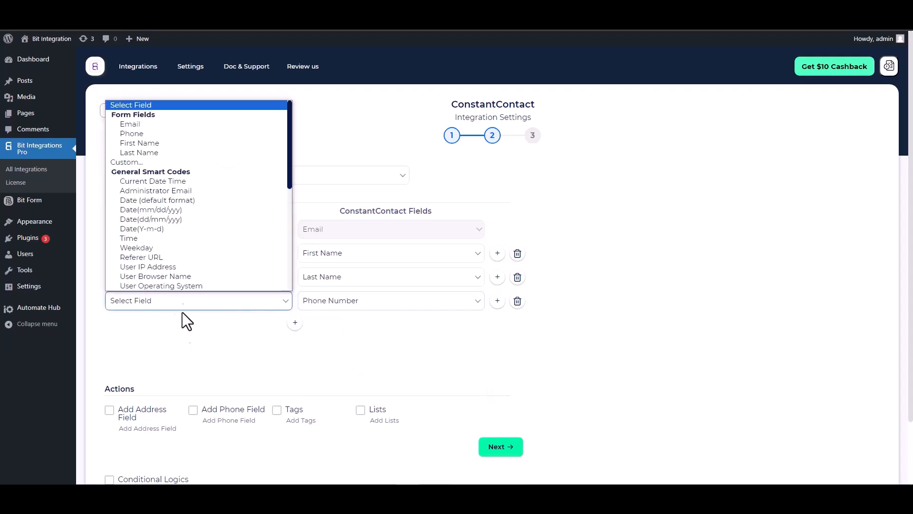
{"action": "left_click", "coordinate": [141, 134]}
{"action": "scroll", "coordinate": [256, 323], "scroll_direction": "down", "scroll_amount": 2}
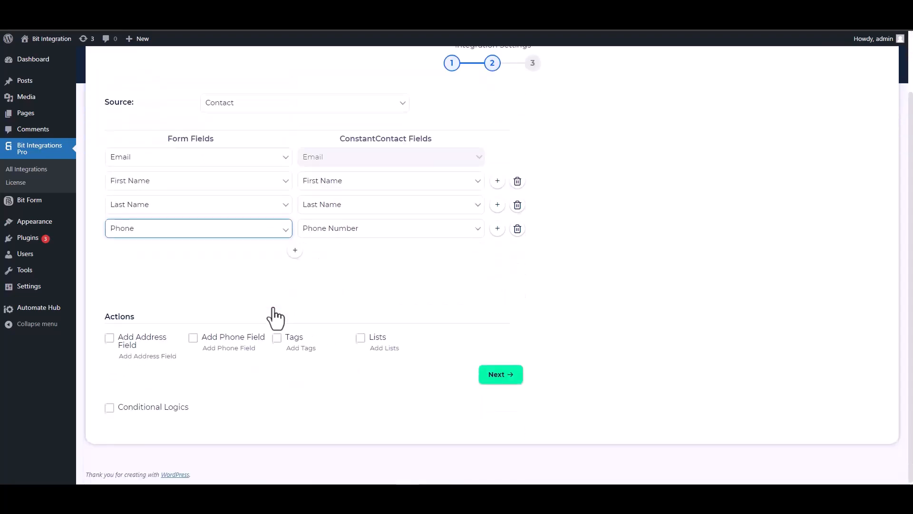
{"action": "left_click_drag", "start_coordinate": [137, 316], "coordinate": [105, 316]}
{"action": "left_click", "coordinate": [189, 323]}
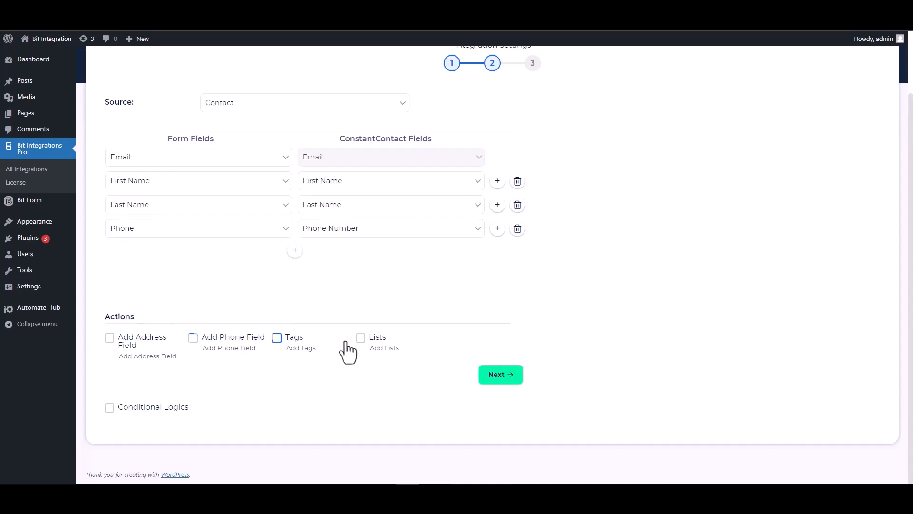
{"action": "left_click", "coordinate": [116, 407]}
{"action": "scroll", "coordinate": [258, 348], "scroll_direction": "down", "scroll_amount": 1}
{"action": "scroll", "coordinate": [259, 357], "scroll_direction": "down", "scroll_amount": 3}
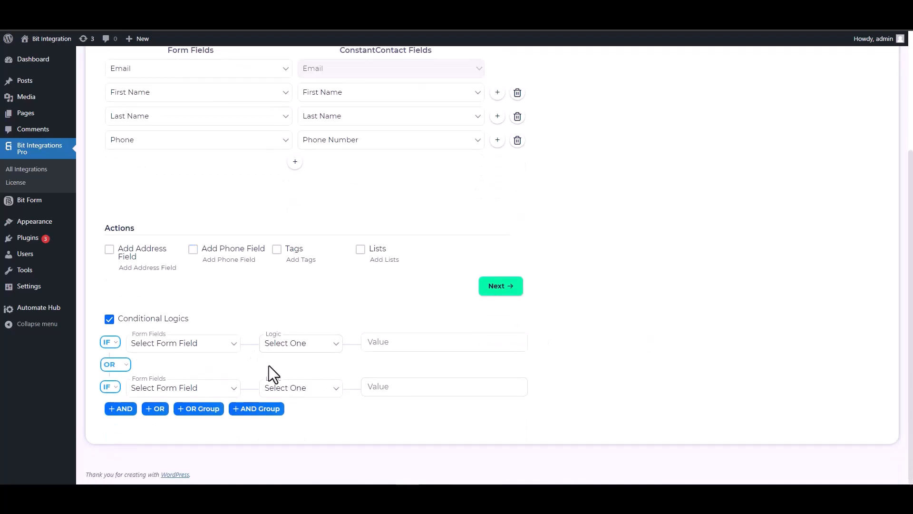
{"action": "left_click", "coordinate": [109, 319]}
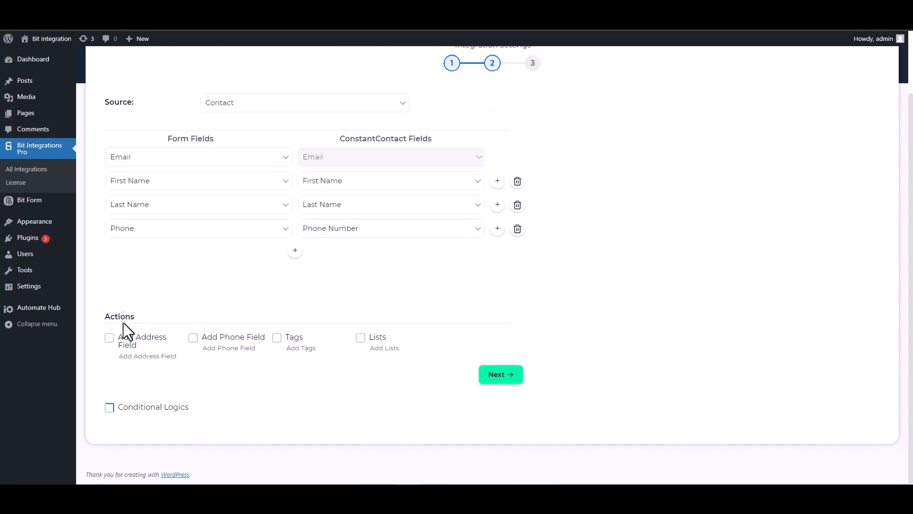
Step: Proceed to the third integration step, then finish and save the ConstantContact integration
{"action": "scroll", "coordinate": [434, 400], "scroll_direction": "up", "scroll_amount": 1}
{"action": "left_click", "coordinate": [496, 423]}
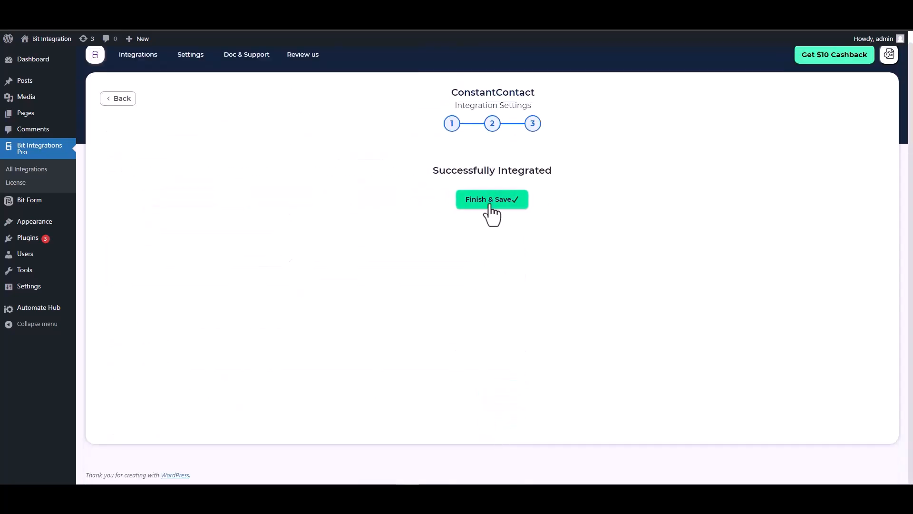
{"action": "left_click", "coordinate": [491, 206]}
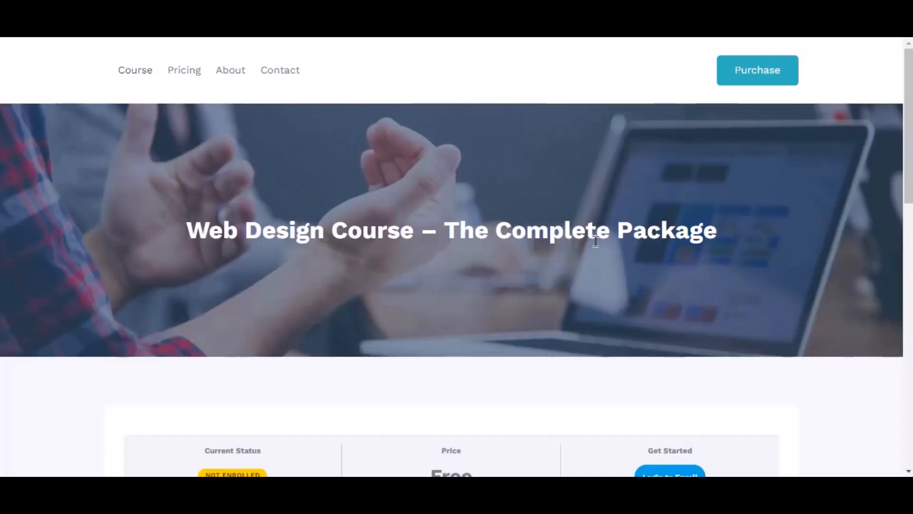
Step: Start enrolling in the Web Design Course on the LearnDash site and log in with the student's username and password
{"action": "scroll", "coordinate": [596, 241], "scroll_direction": "down", "scroll_amount": 4}
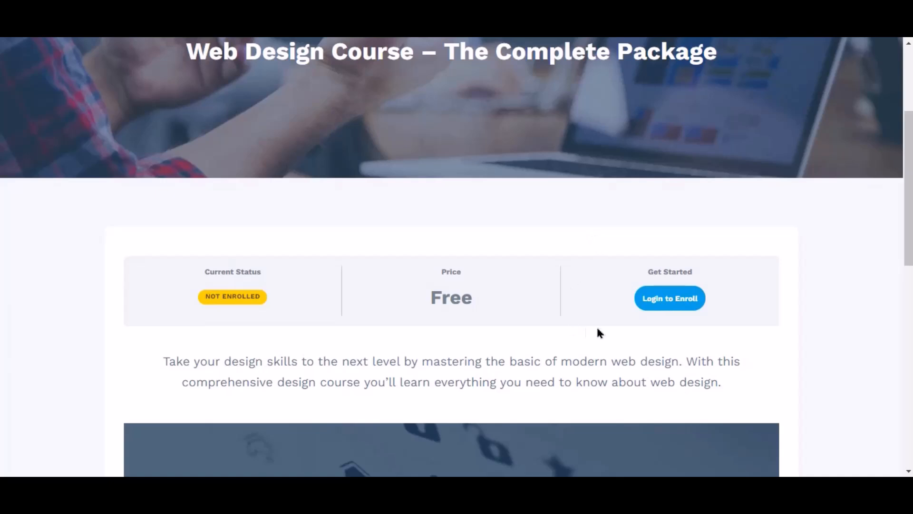
{"action": "left_click", "coordinate": [664, 303]}
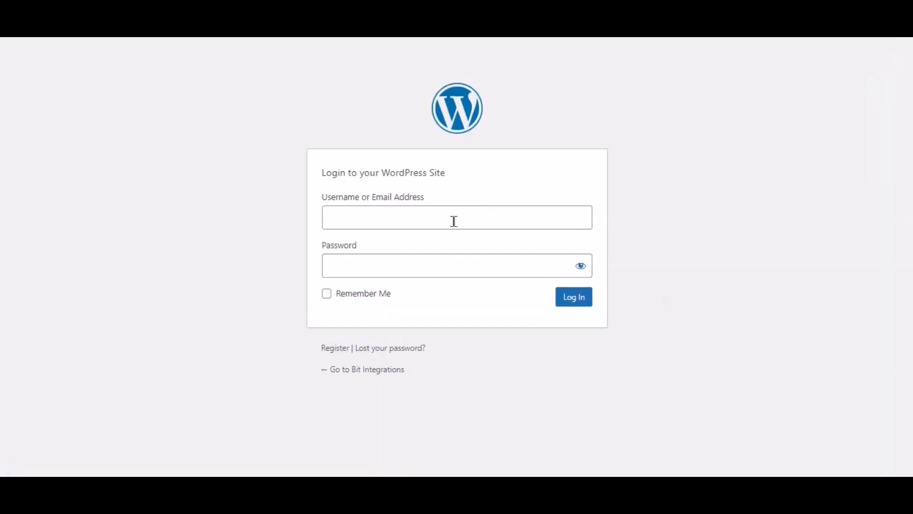
{"action": "left_click", "coordinate": [454, 221]}
{"action": "key", "text": "ctrl+v"}
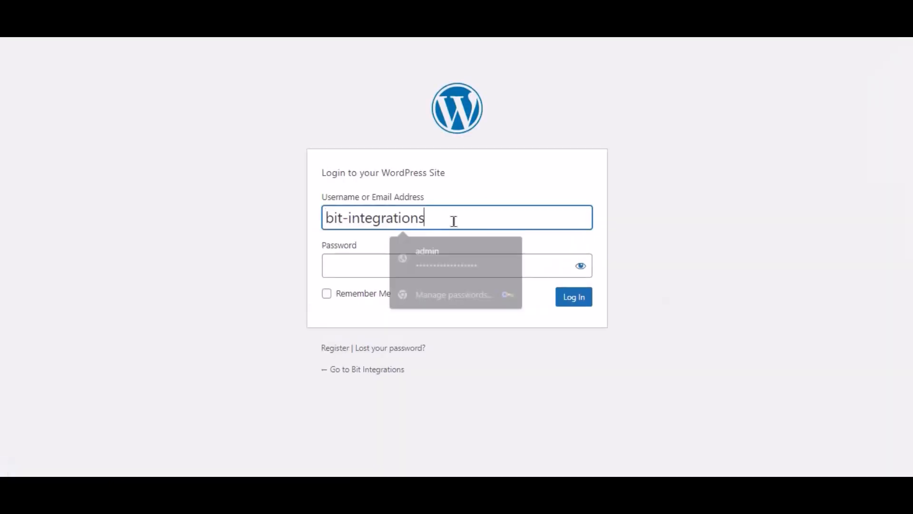
{"action": "left_click", "coordinate": [412, 257]}
{"action": "key", "text": "ctrl+v"}
{"action": "left_click", "coordinate": [714, 280]}
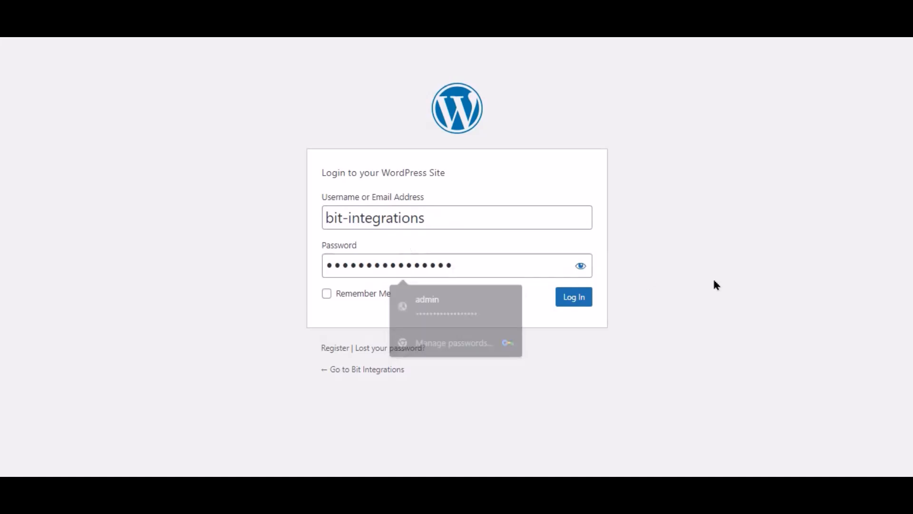
{"action": "left_click", "coordinate": [573, 303]}
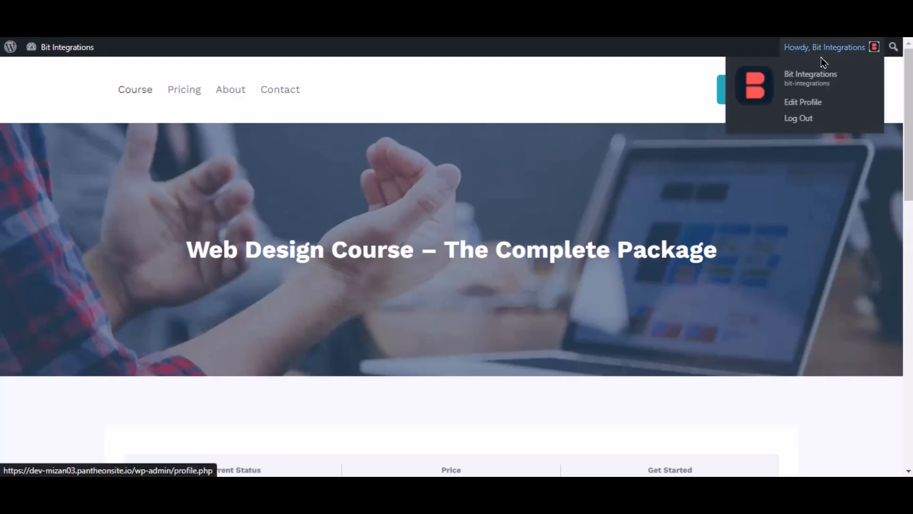
Step: Take the free Web Design Course and expand the Intro lesson in its course content
{"action": "scroll", "coordinate": [810, 199], "scroll_direction": "down", "scroll_amount": 3}
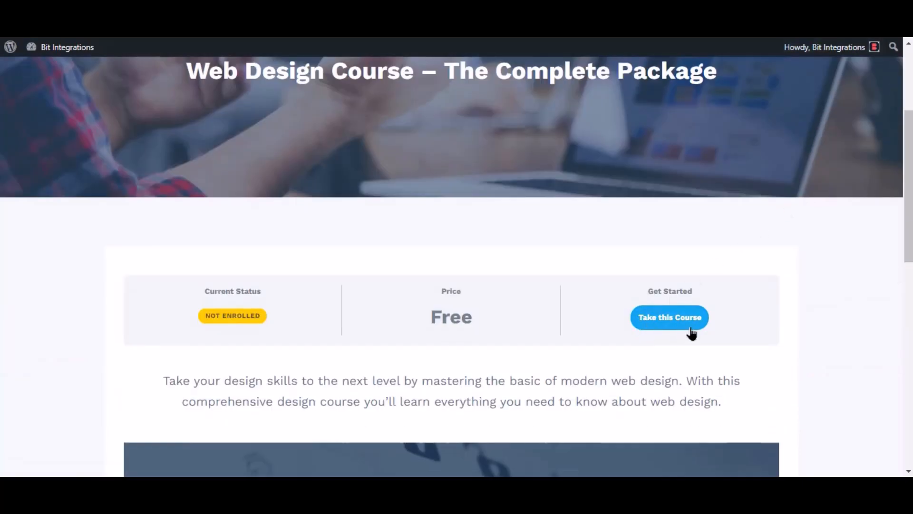
{"action": "left_click", "coordinate": [667, 322]}
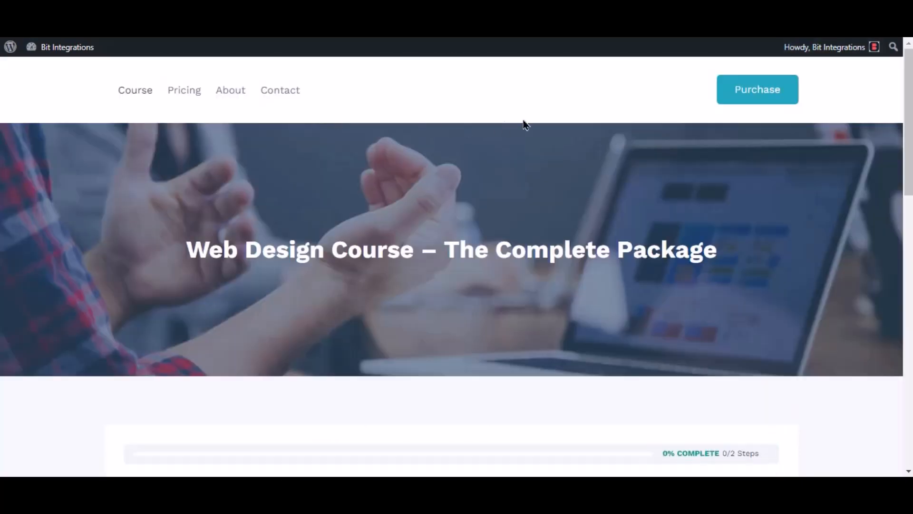
{"action": "scroll", "coordinate": [627, 114], "scroll_direction": "down", "scroll_amount": 6}
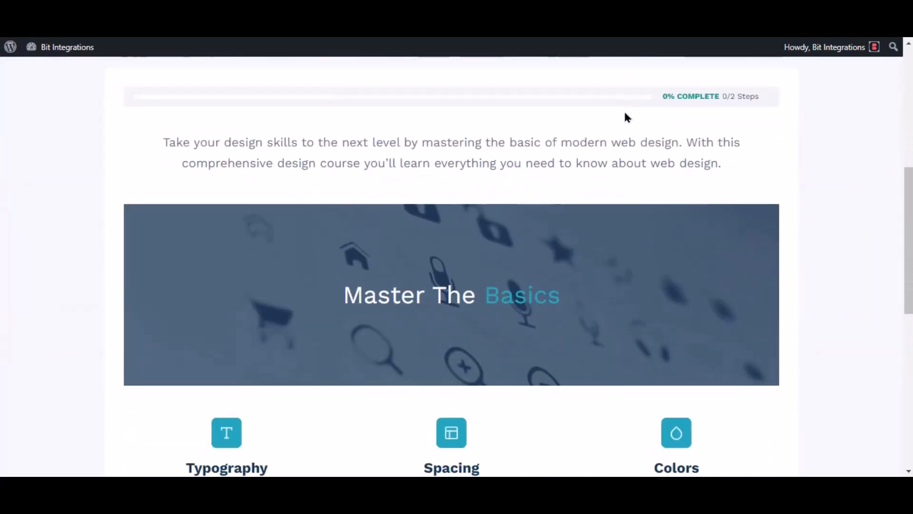
{"action": "scroll", "coordinate": [664, 112], "scroll_direction": "down", "scroll_amount": 6}
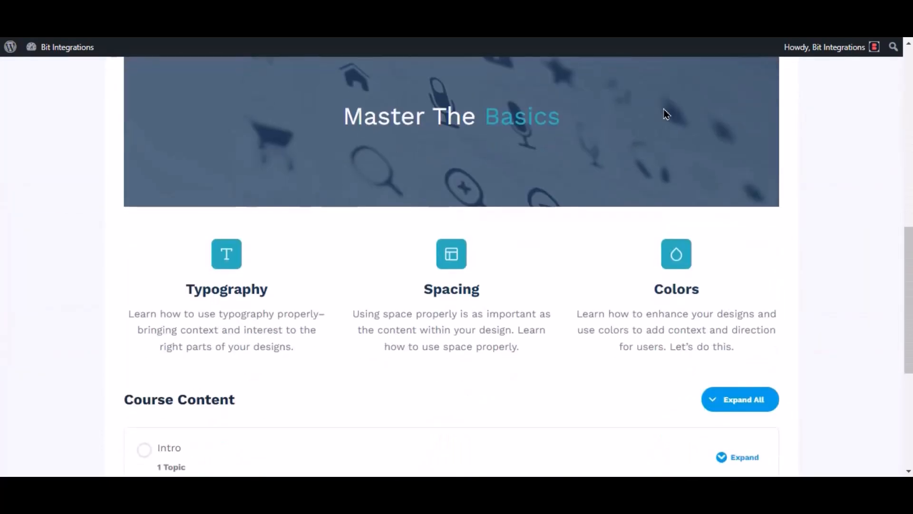
{"action": "left_click", "coordinate": [730, 228]}
{"action": "scroll", "coordinate": [713, 229], "scroll_direction": "down", "scroll_amount": 3}
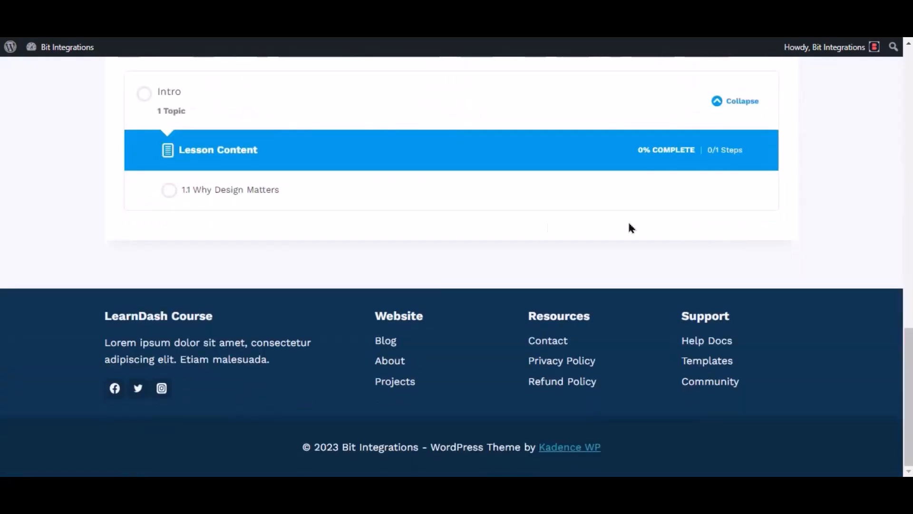
{"action": "scroll", "coordinate": [465, 204], "scroll_direction": "up", "scroll_amount": 3}
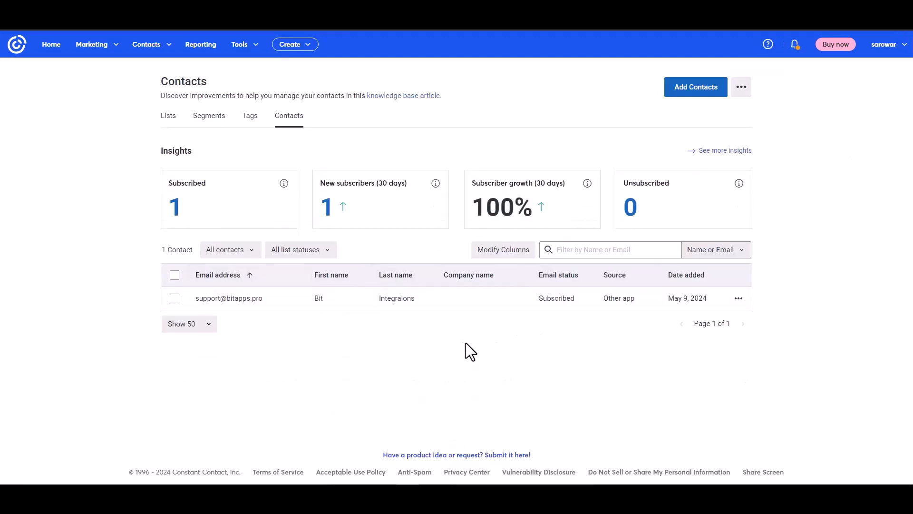
Step: Open the subscribed contact's details in Constant Contact and check how it was added, its email address, first name and last name
{"action": "left_click", "coordinate": [238, 300]}
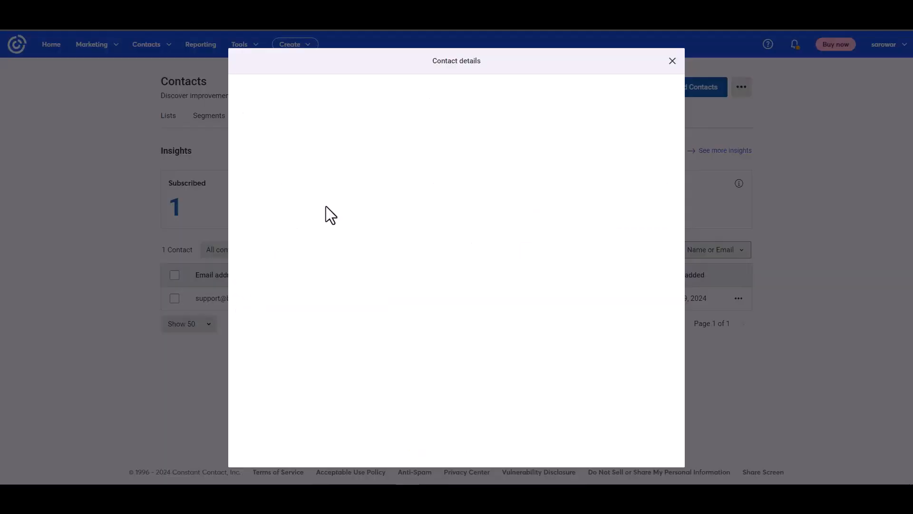
{"action": "left_click_drag", "start_coordinate": [241, 109], "coordinate": [285, 114]}
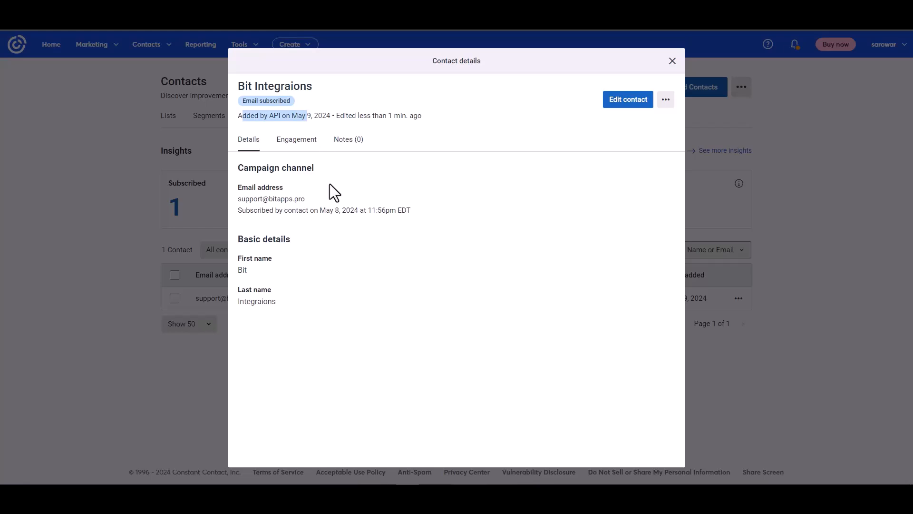
{"action": "left_click", "coordinate": [366, 251]}
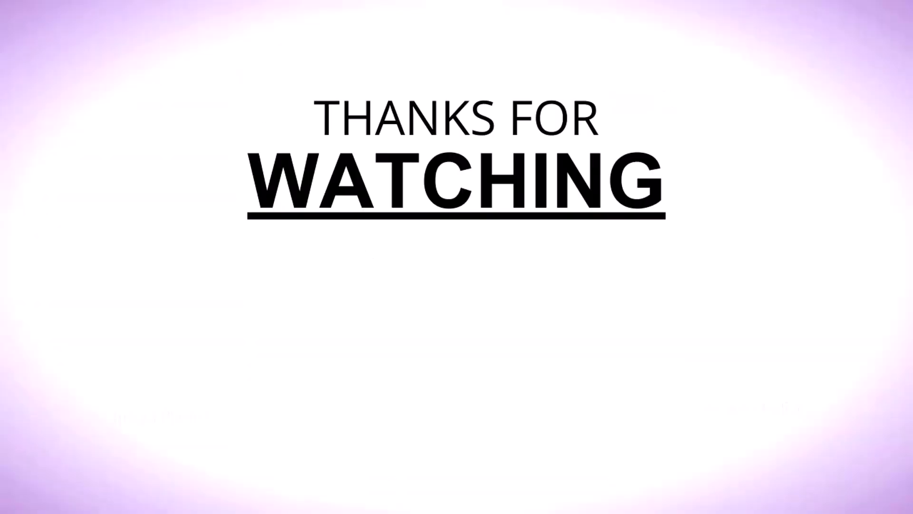